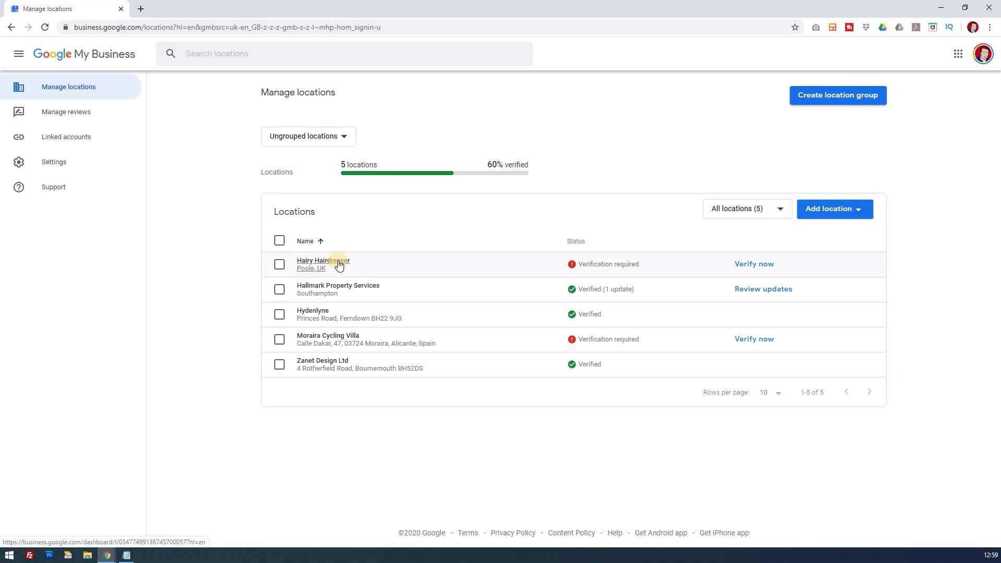
- Open Hairy Hairdresser's dashboard and review its cards: unverified, 40% complete, site hairy-hairdresser.business.site
click(337, 261)
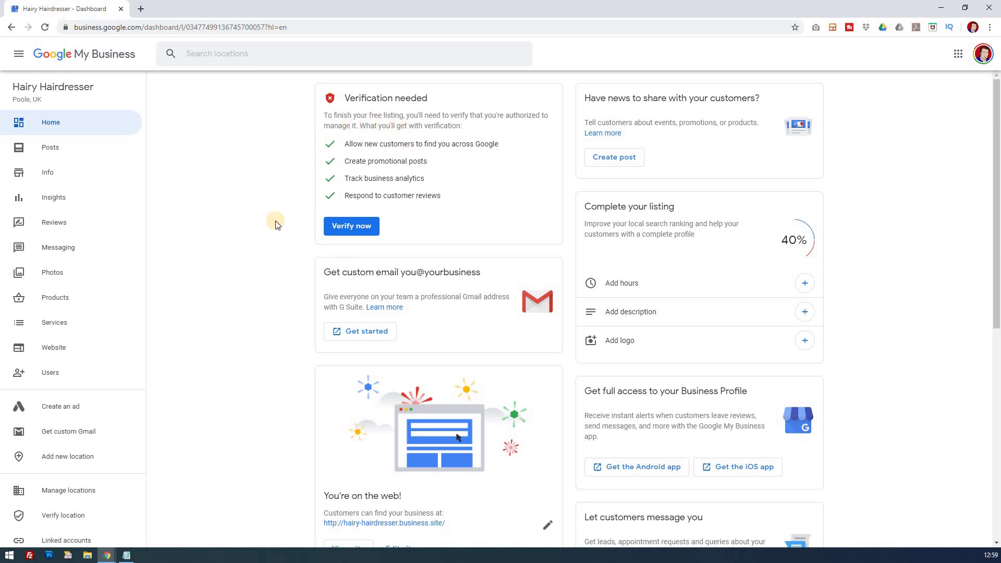
scroll(277, 225, down, 3)
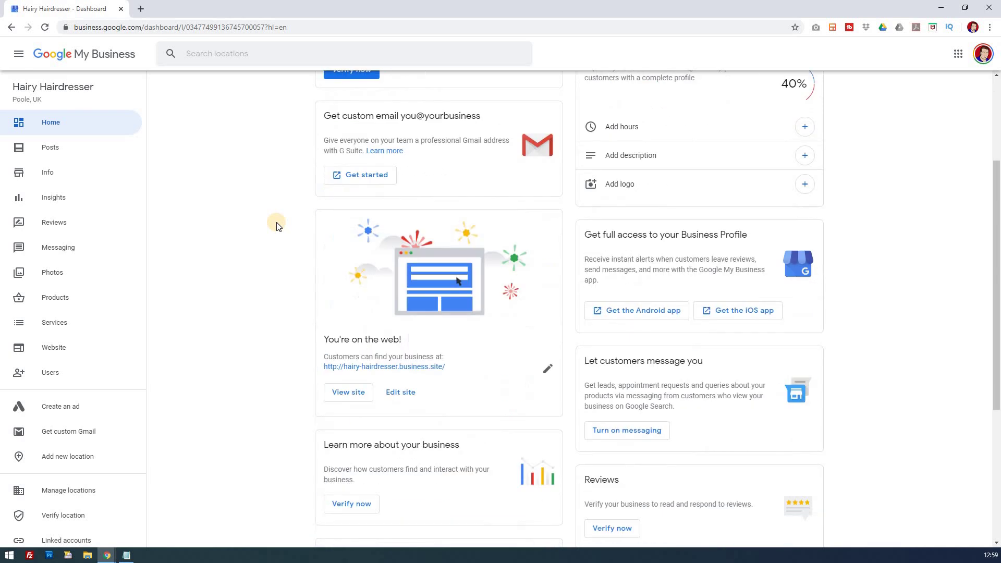
scroll(276, 225, down, 2)
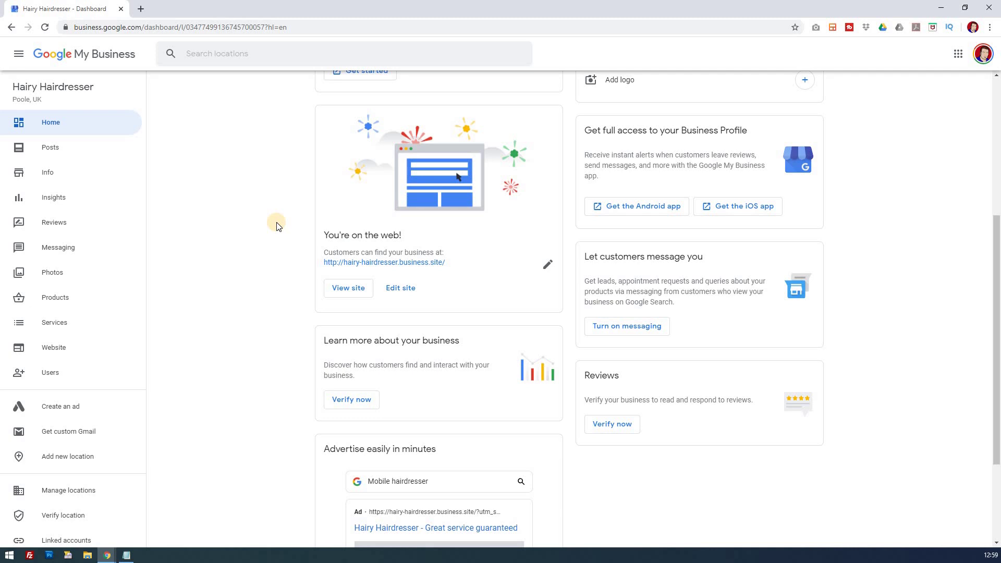
scroll(277, 225, down, 3)
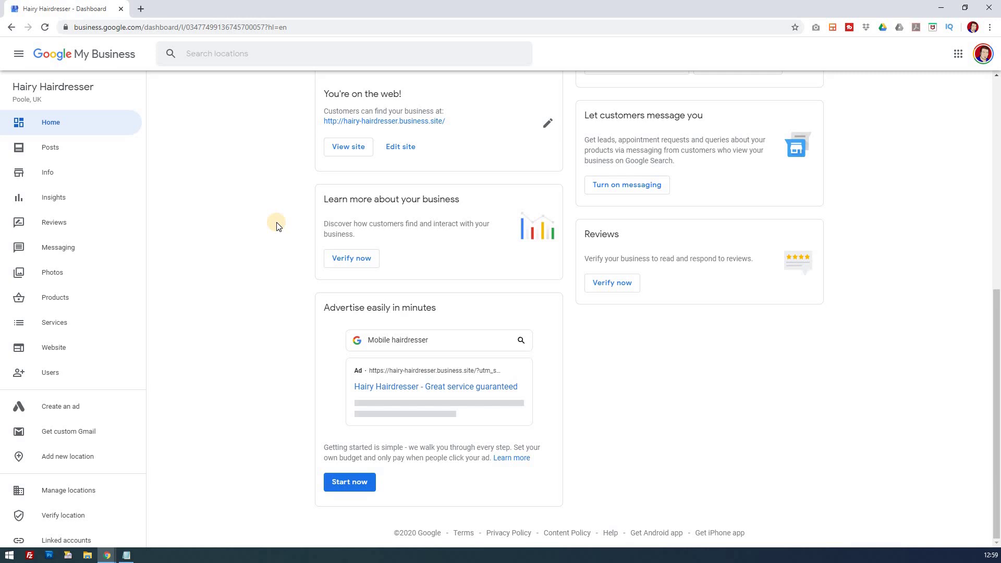
scroll(277, 225, up, 3)
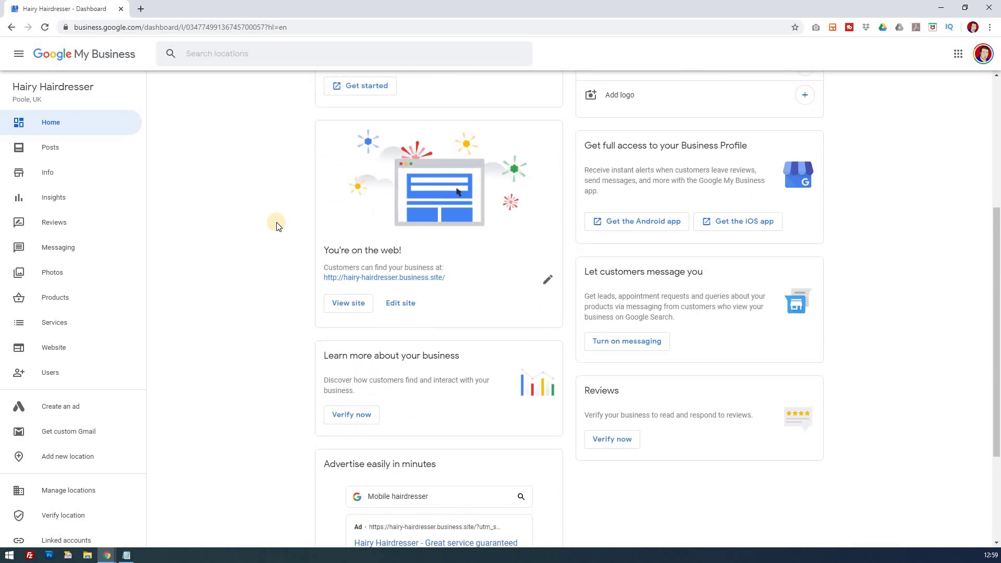
scroll(276, 225, up, 2)
scroll(276, 226, up, 2)
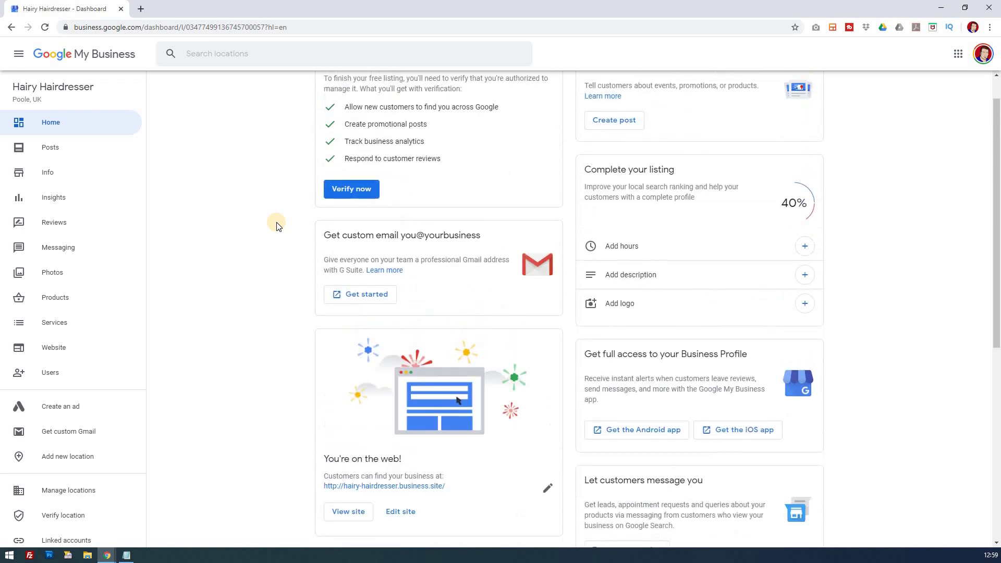
scroll(277, 225, up, 1)
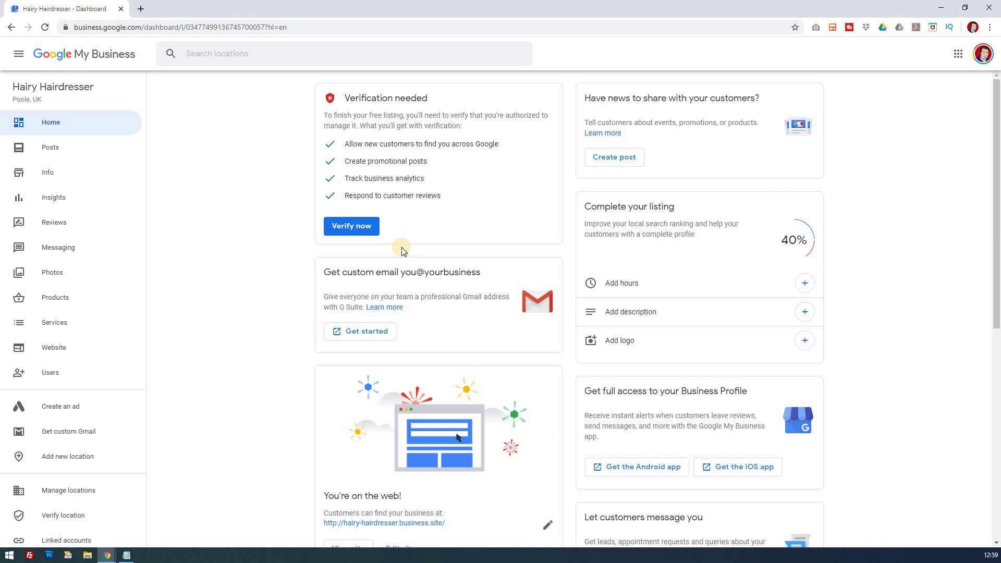
scroll(402, 248, down, 3)
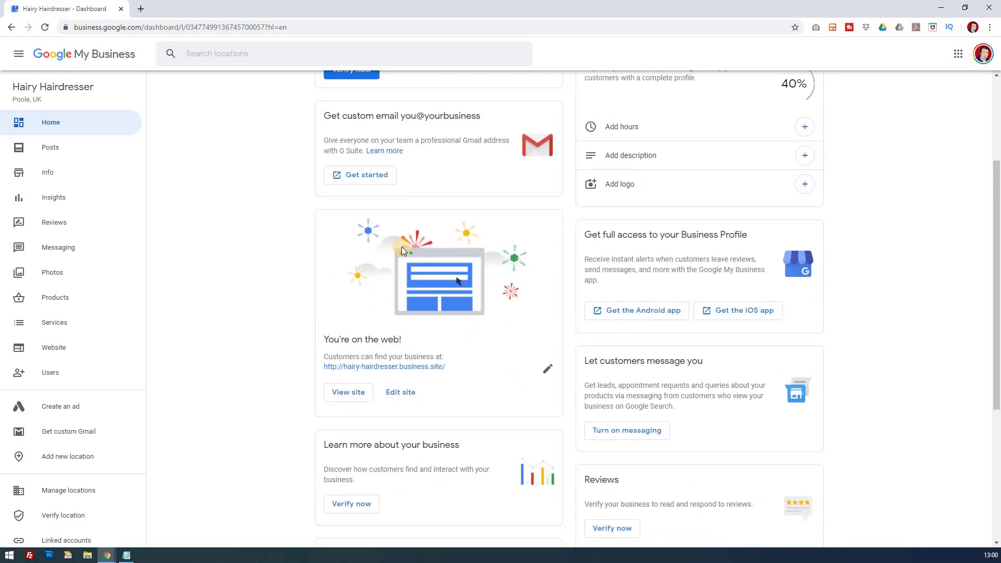
- Show Hairy Hairdresser's Info page with the 'Close or remove this listing' options expanded
click(88, 179)
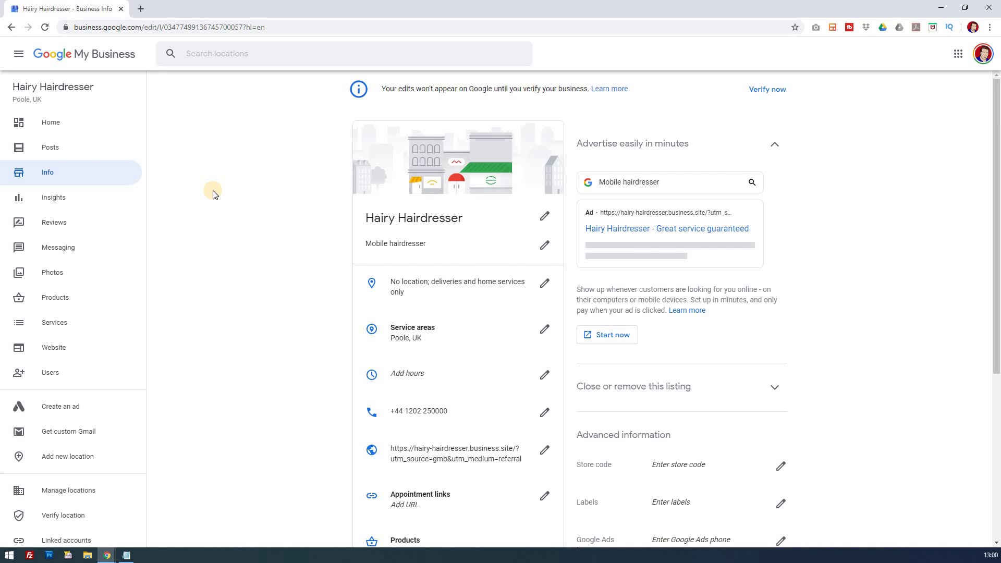
click(777, 388)
scroll(858, 354, down, 3)
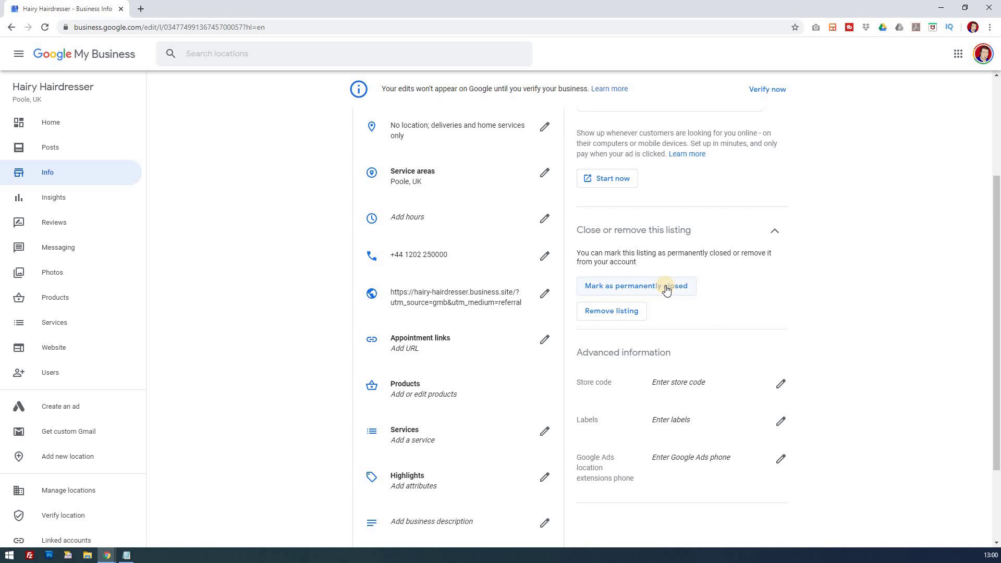
click(635, 312)
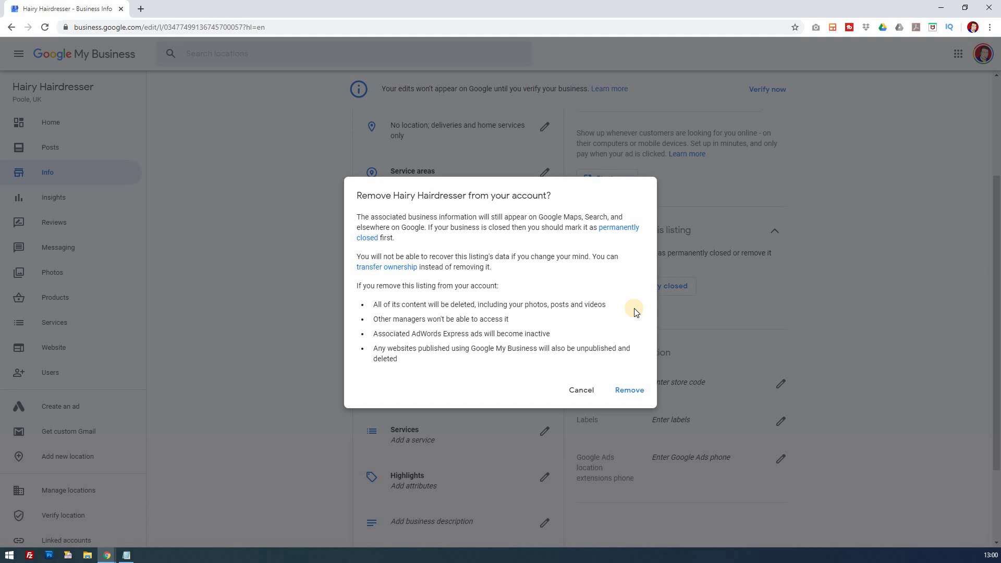
drag(400, 363, 357, 194)
right_click(386, 195)
click(405, 202)
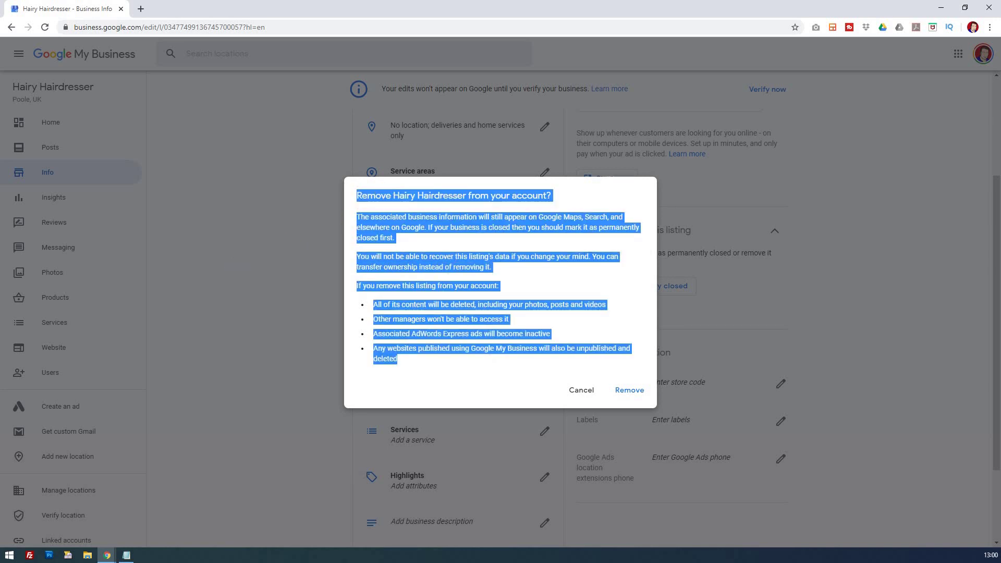
key(alt+Tab)
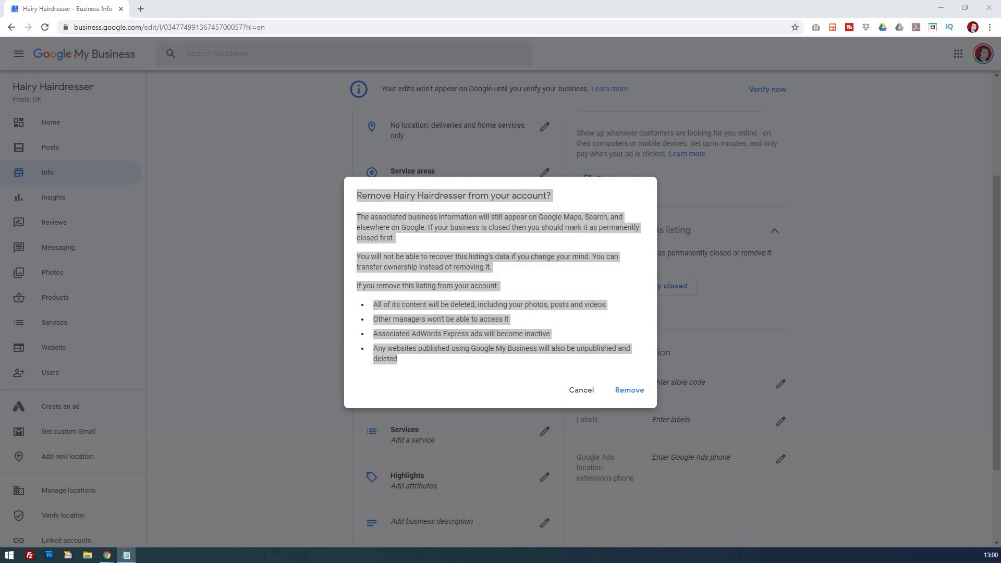
click(498, 340)
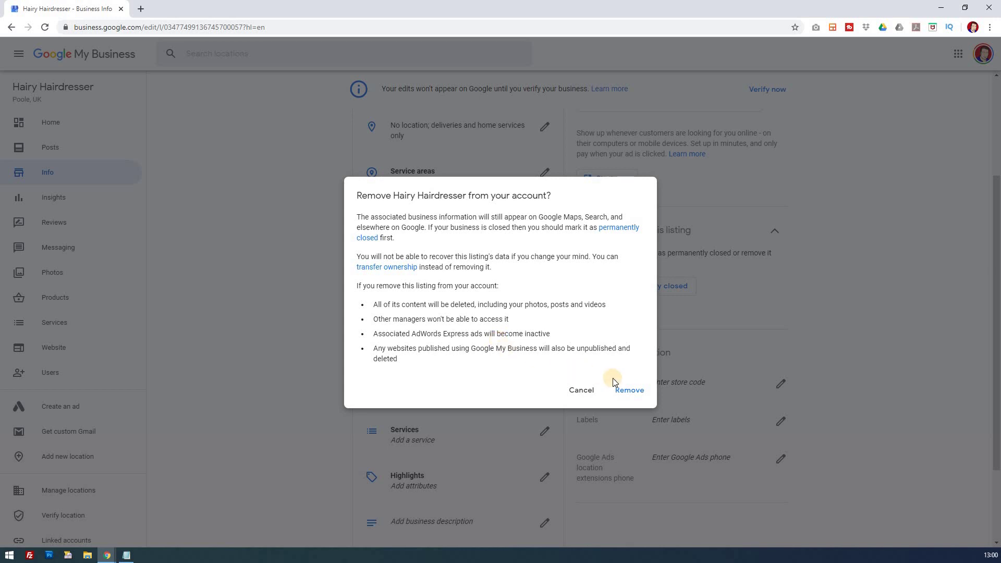
click(586, 395)
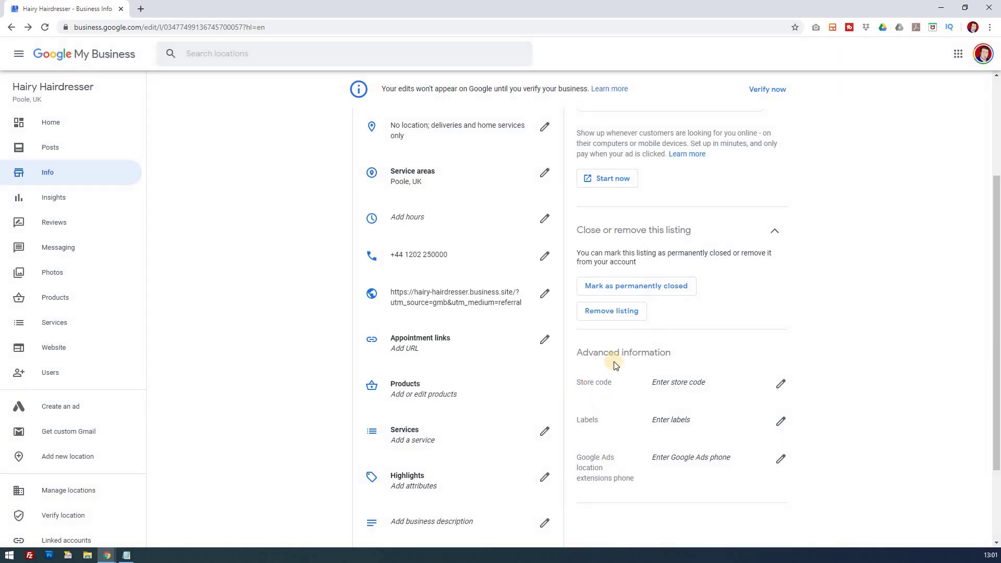
- Copy the permanent-closure warning text and confirm marking Hairy Hairdresser as permanently closed
click(669, 286)
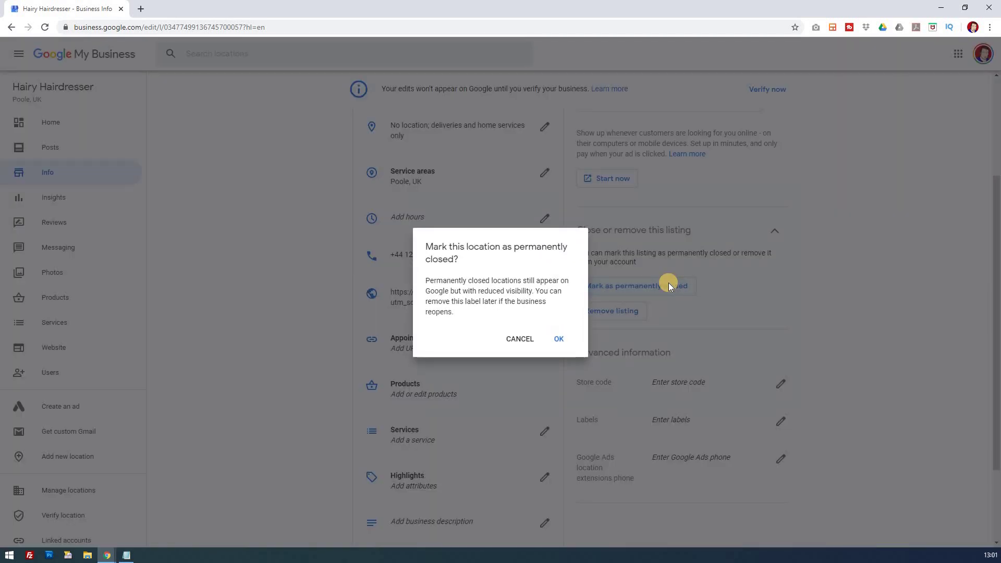
drag(469, 315, 422, 241)
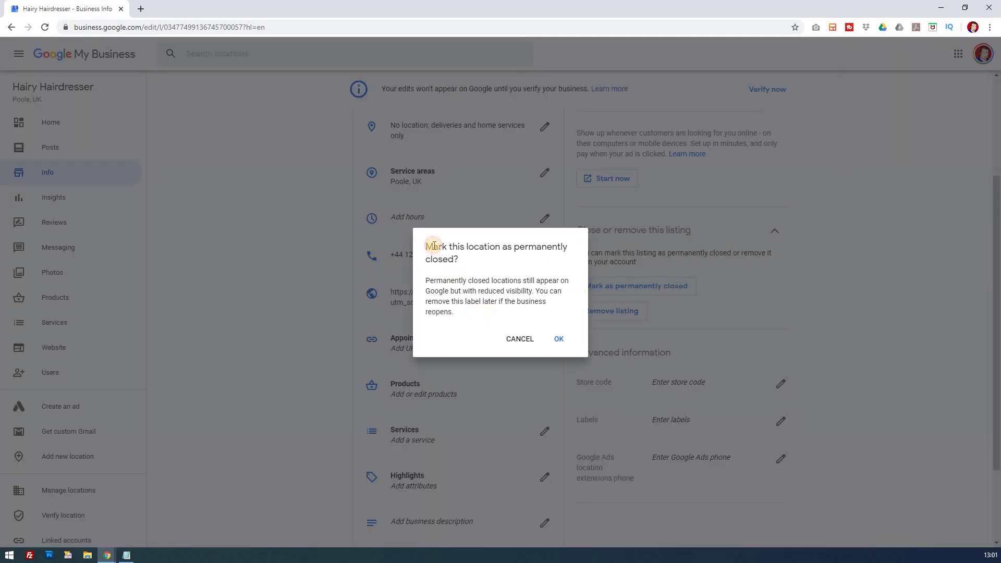
right_click(446, 249)
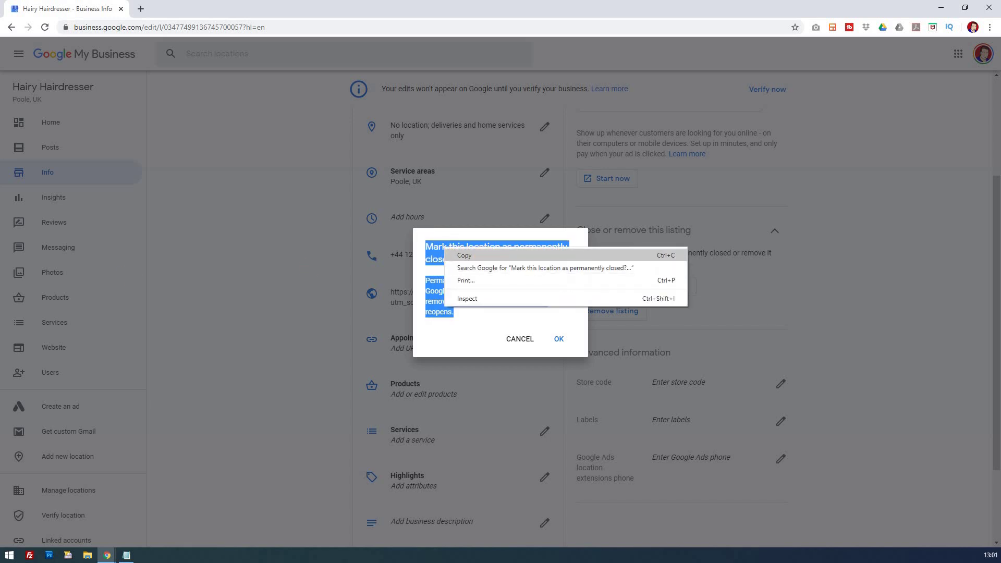
click(483, 255)
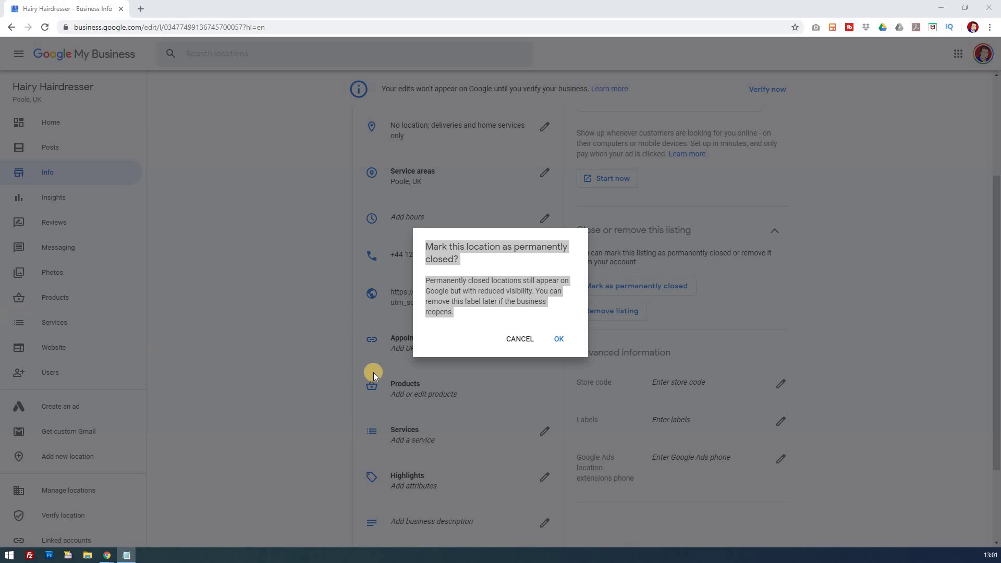
click(559, 340)
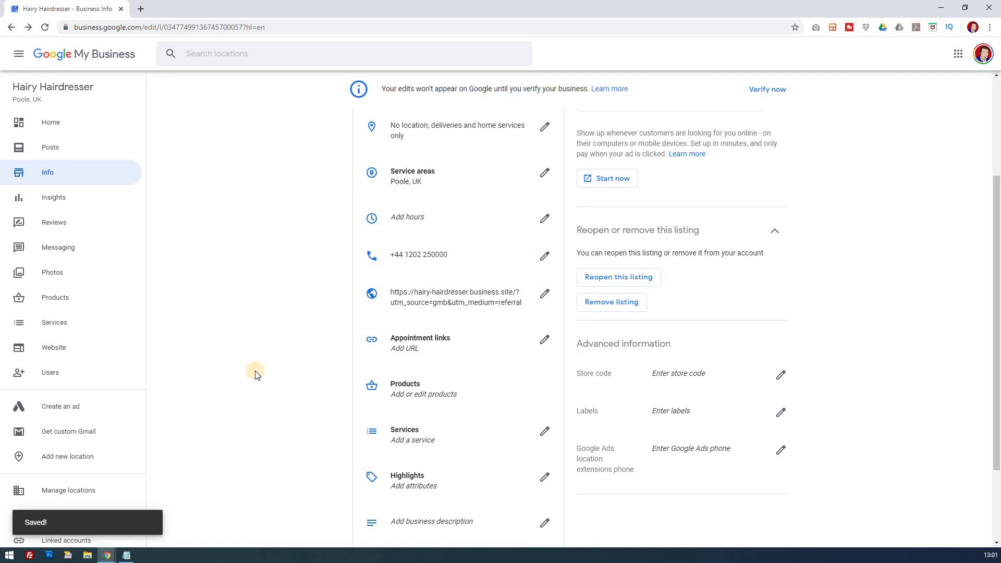
- Collapse the reopen-or-remove section, then start removing the listing and cancel
click(779, 236)
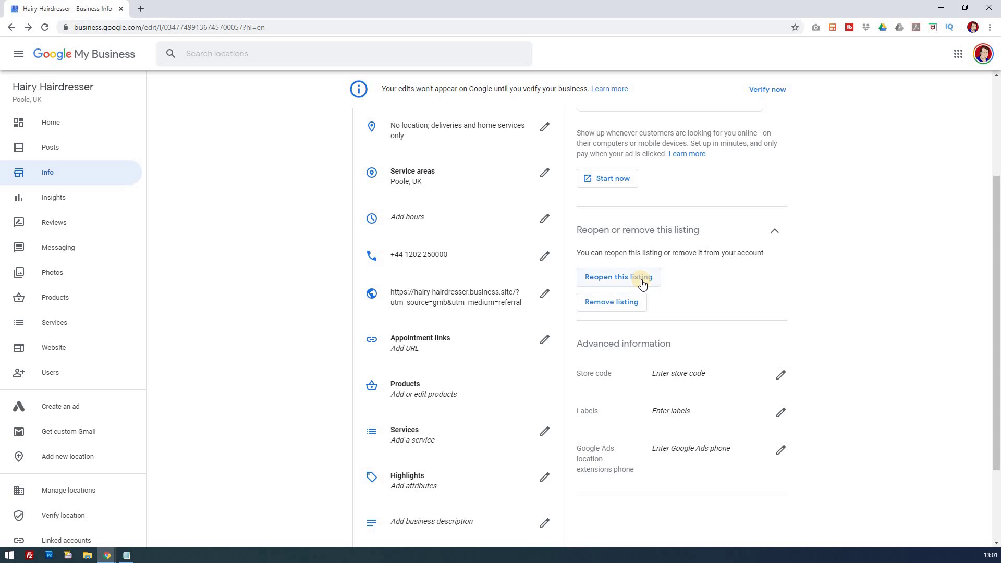
click(629, 303)
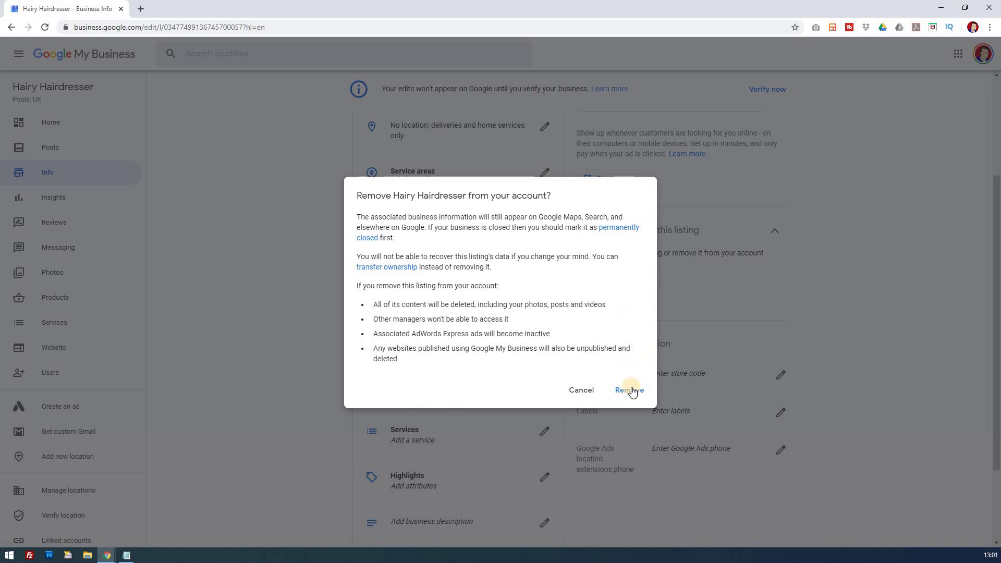
click(583, 392)
- Copy the reopen-or-remove section text, then request removal of the Hairy Hairdresser listing again
drag(767, 255, 577, 230)
drag(766, 255, 585, 236)
right_click(587, 231)
click(605, 238)
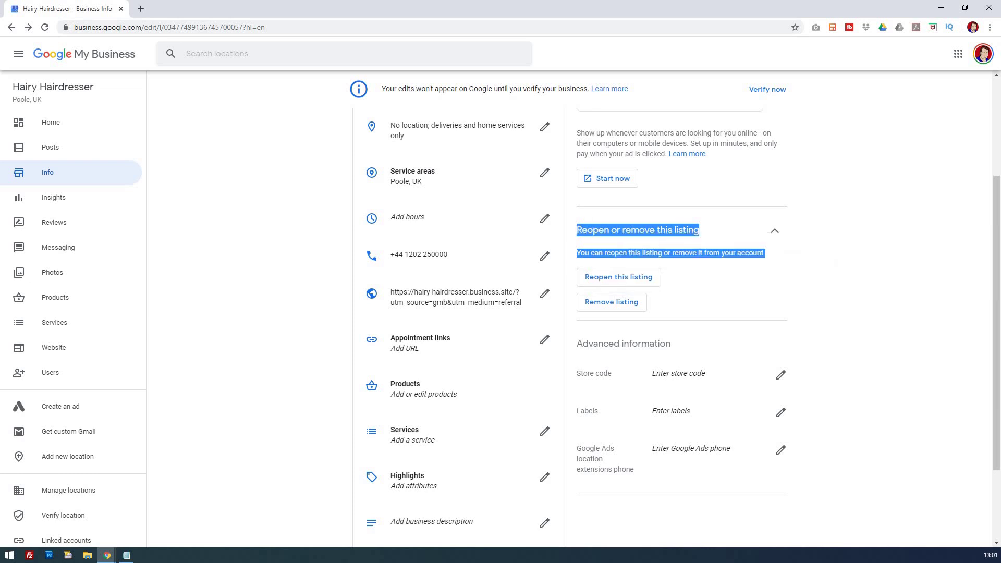
key(alt+Tab)
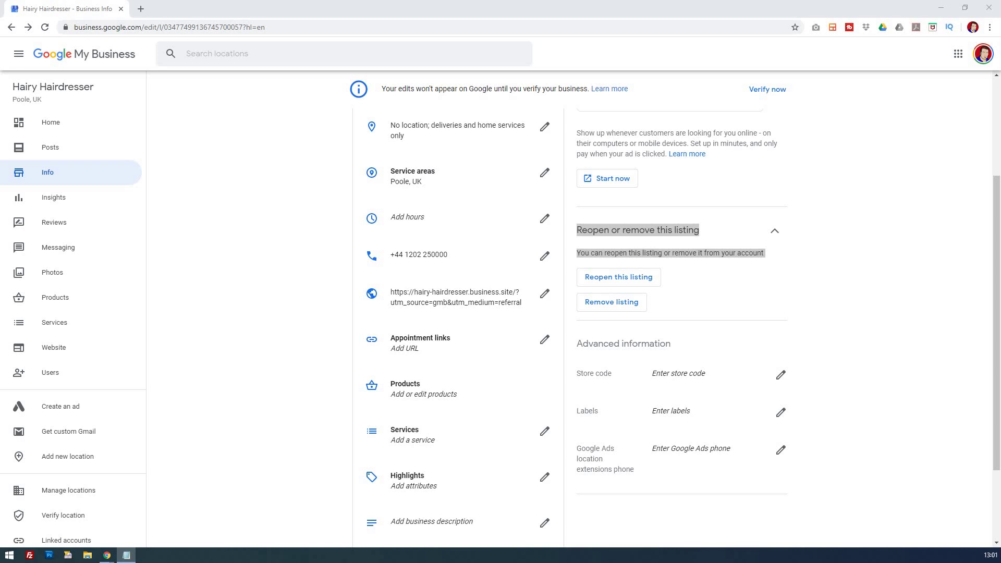
click(617, 302)
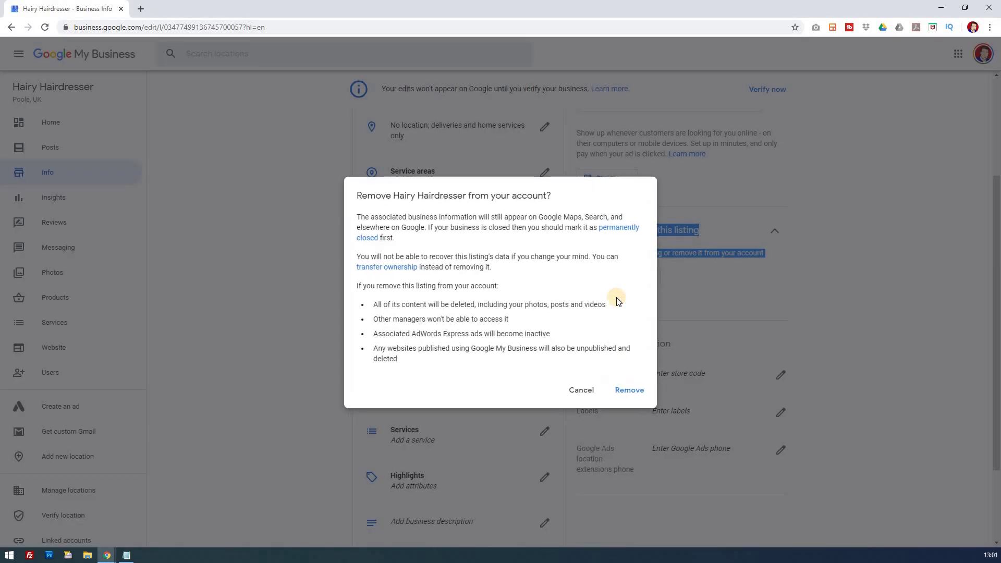
- Confirm removing Hairy Hairdresser, leaving four locations, and open the Zanet Design Ltd dashboard
click(625, 390)
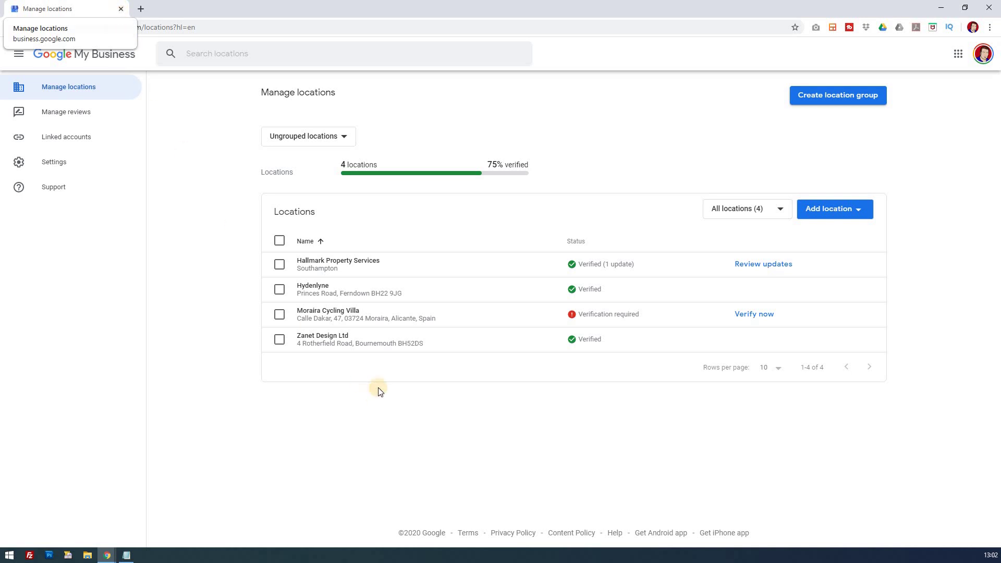
click(331, 335)
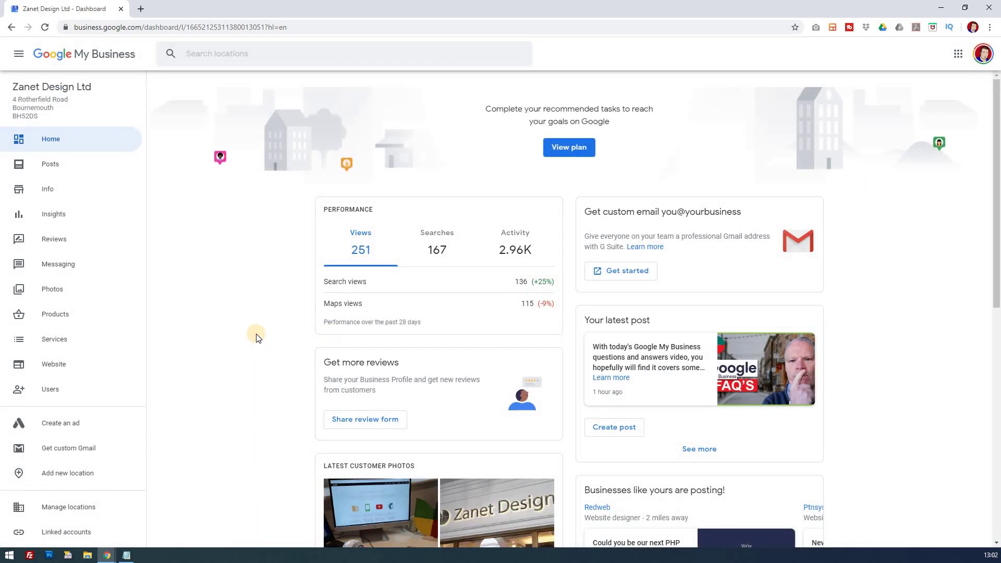
- Scroll Zanet Design Ltd's dashboard, go to Info, and expand the close-or-remove listing options
scroll(256, 338, down, 2)
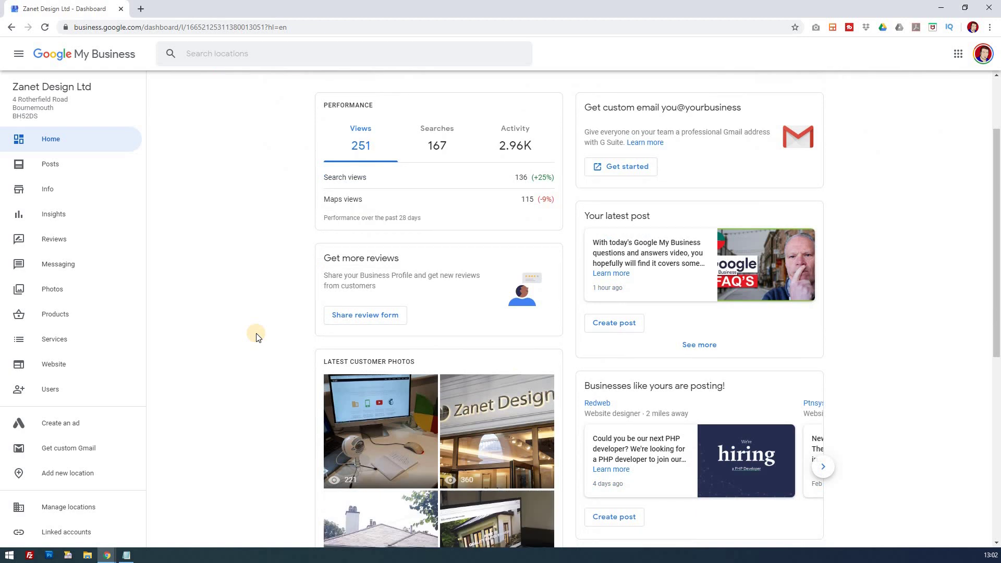
scroll(257, 338, down, 3)
scroll(245, 323, down, 2)
click(57, 191)
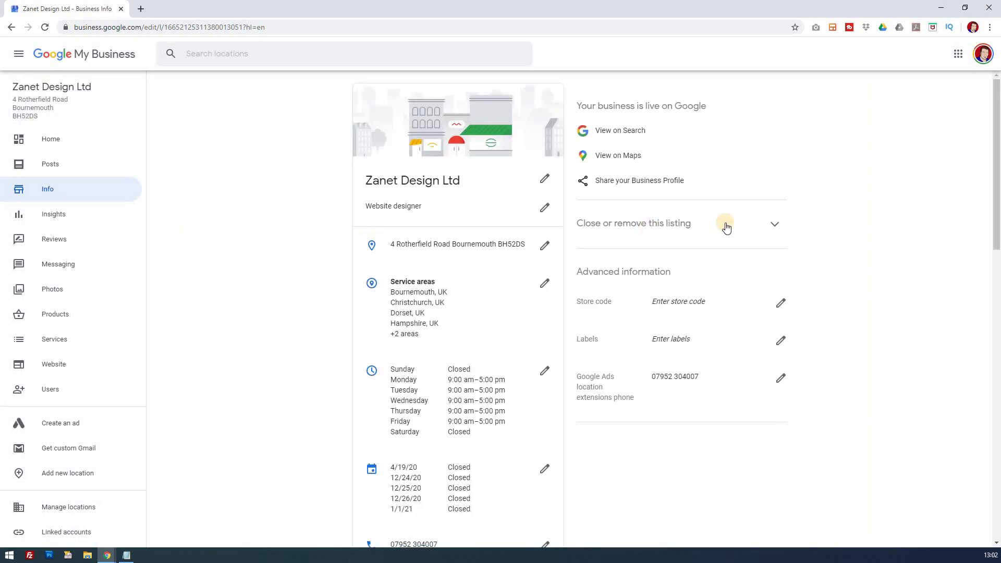
click(775, 225)
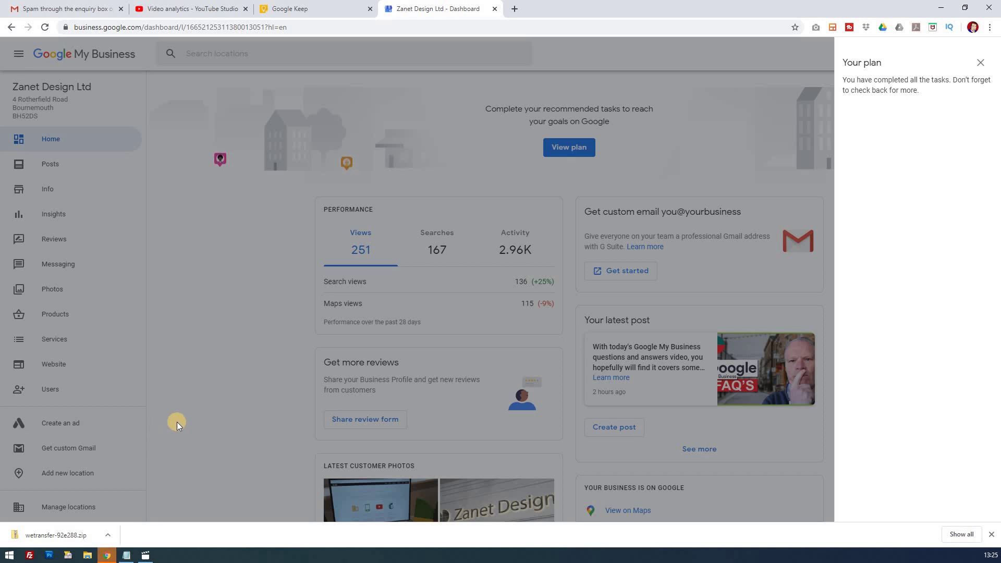
- Close the 'Your plan' panel and show Zanet Design Ltd's Info page with category, service areas and hours
click(203, 386)
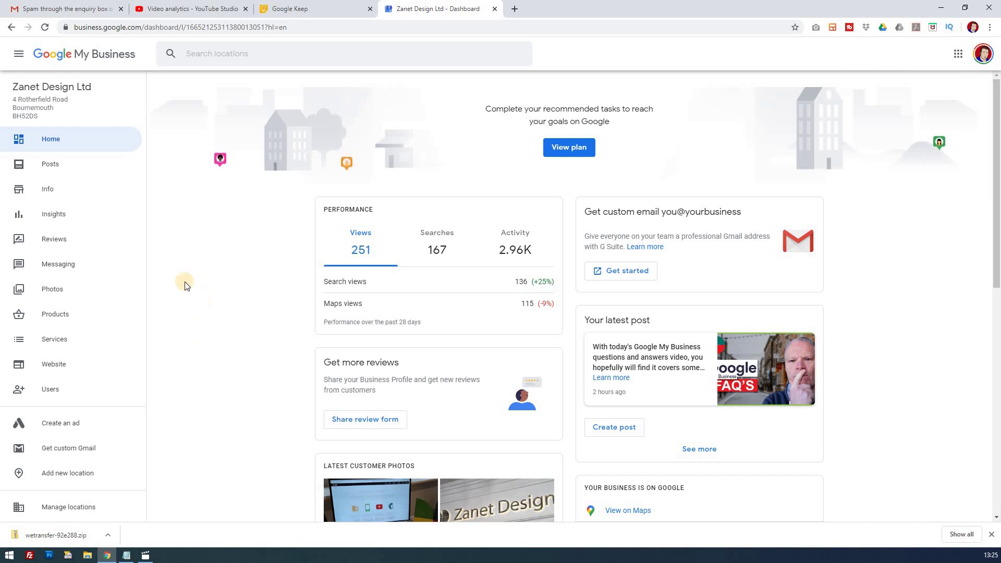
click(65, 192)
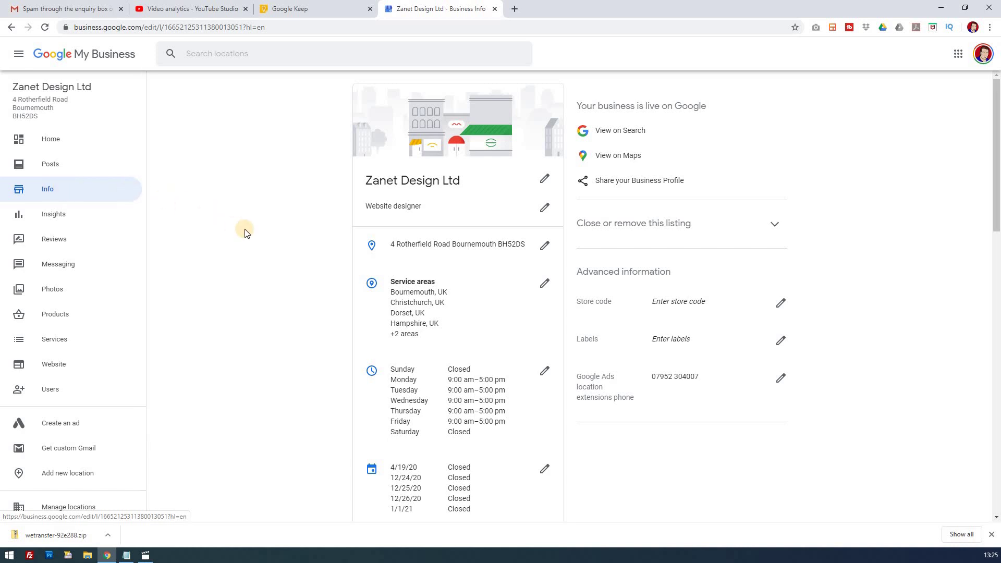
click(543, 246)
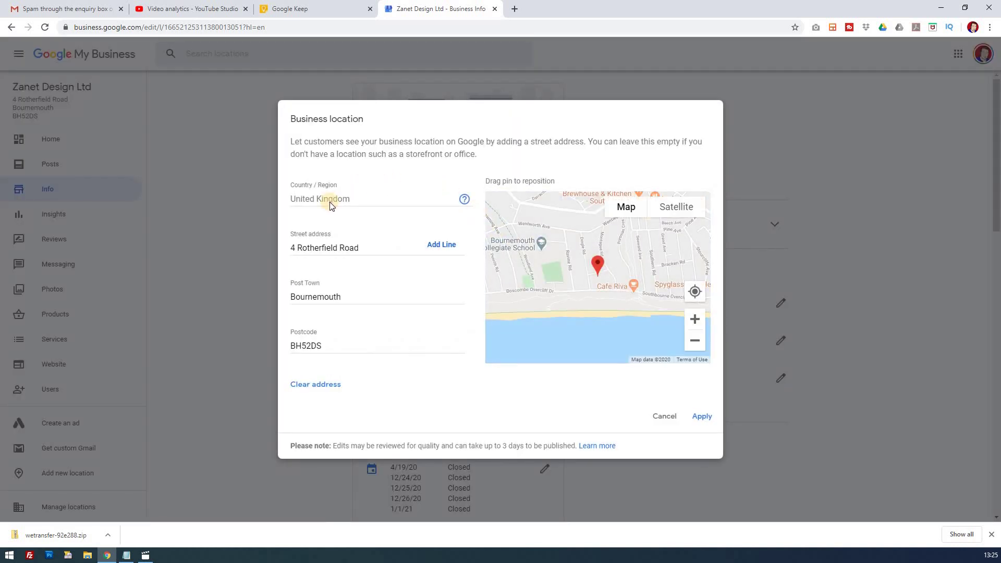
click(308, 385)
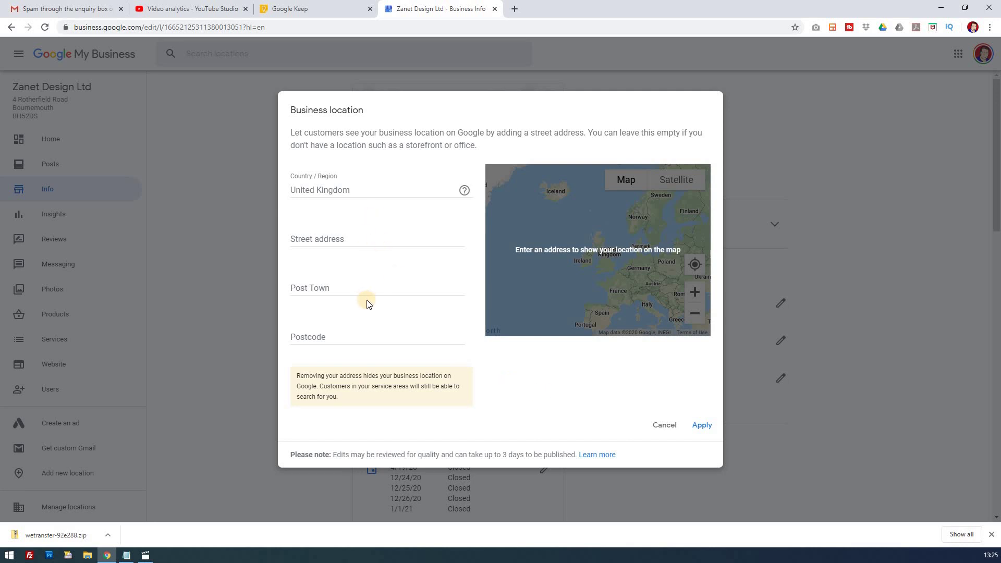
drag(502, 456, 533, 456)
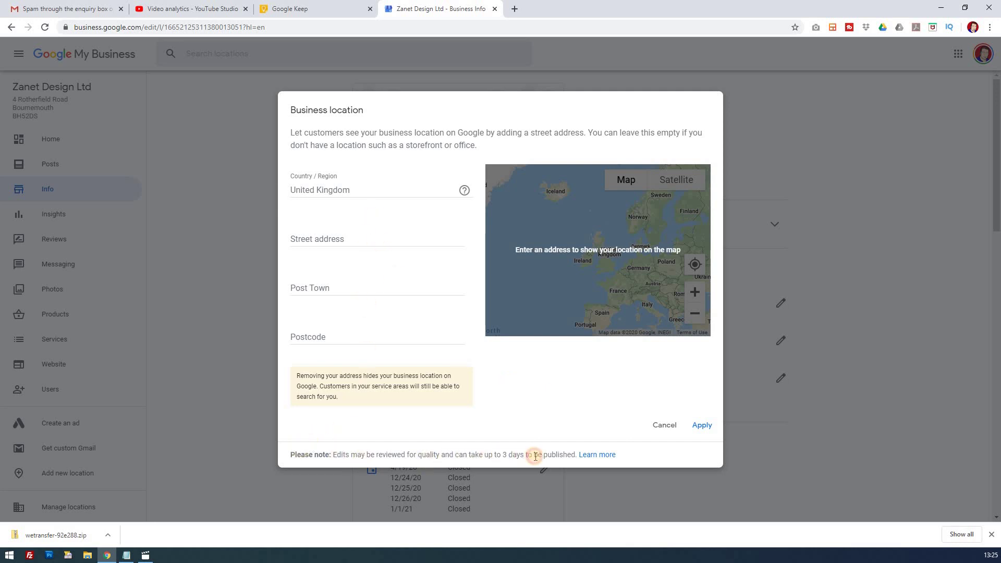
click(663, 425)
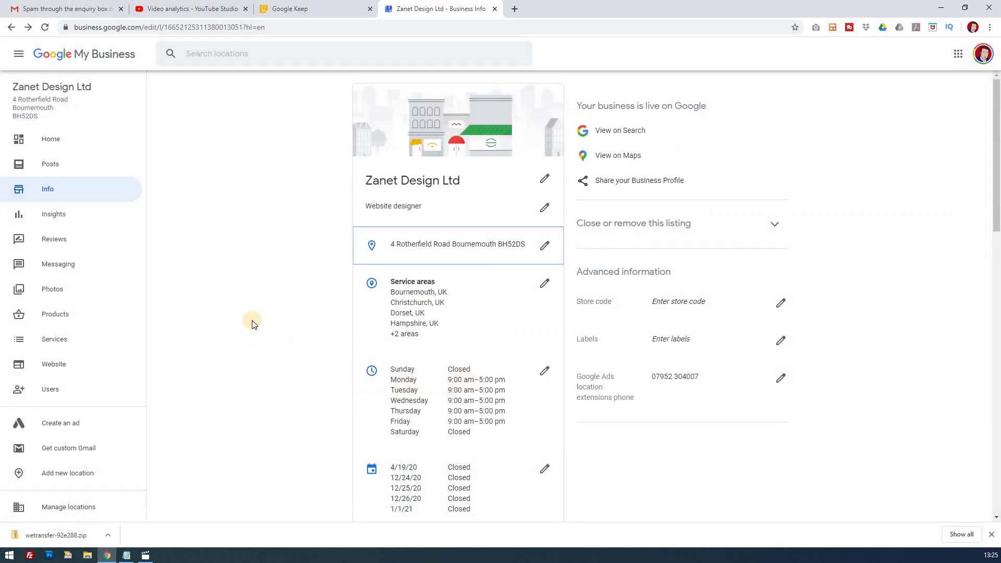